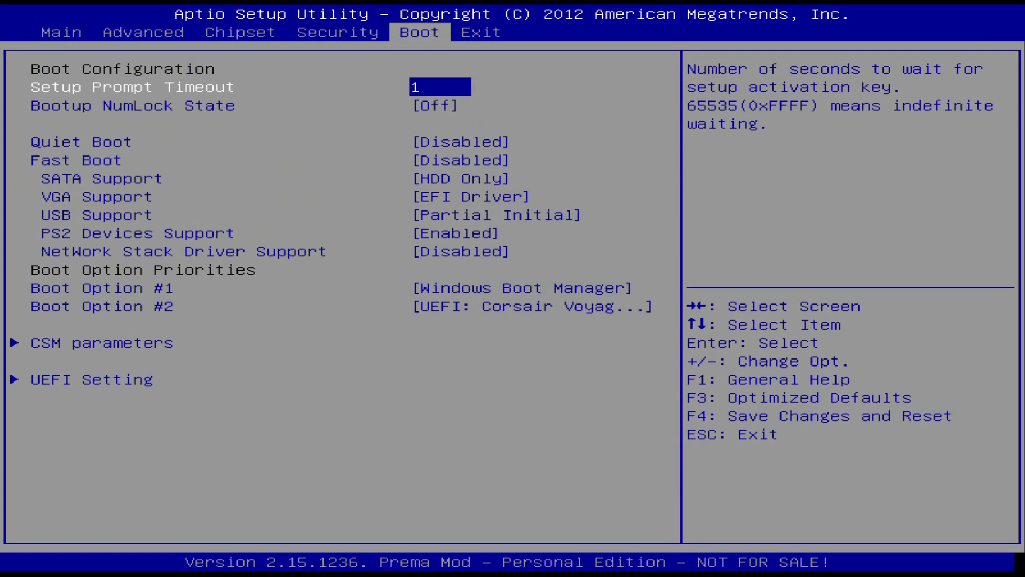
- Boot from the UEFI: Corsair Voyager SliderX2000A USB drive using the Exit page's boot override
key("Up")
key("Right")
key("Down")
key("Down")
key("Down")
key("Down")
key("Down")
key("Down")
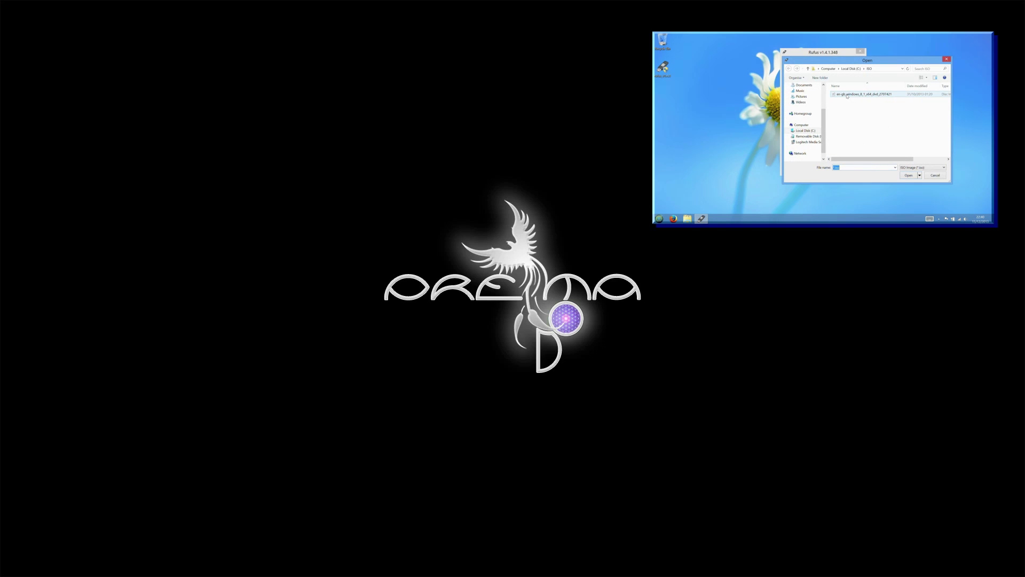
- Load the Windows ISO in Rufus and write it to the USB drive, accepting that its data is erased
double_click(847, 95)
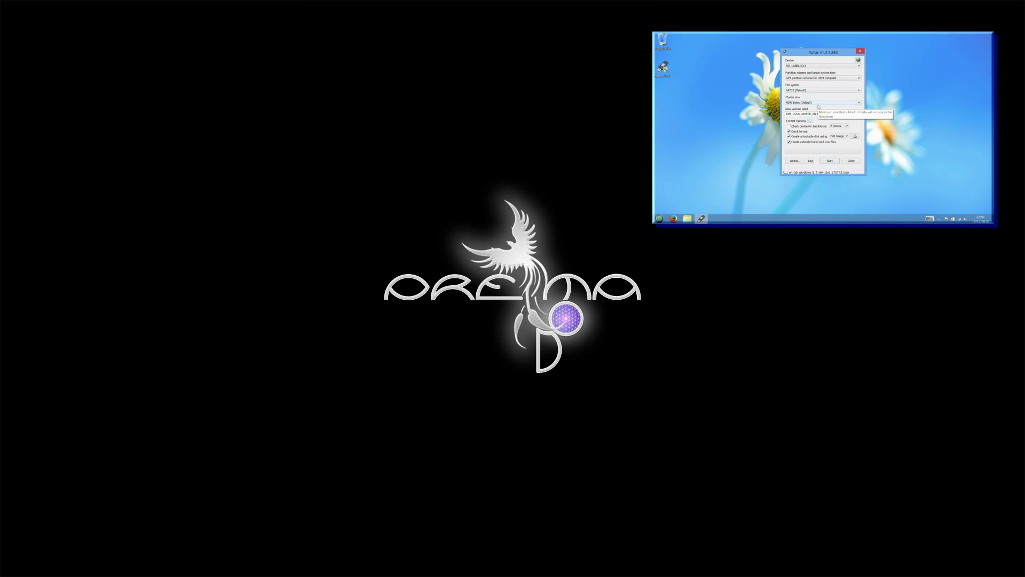
left_click(829, 161)
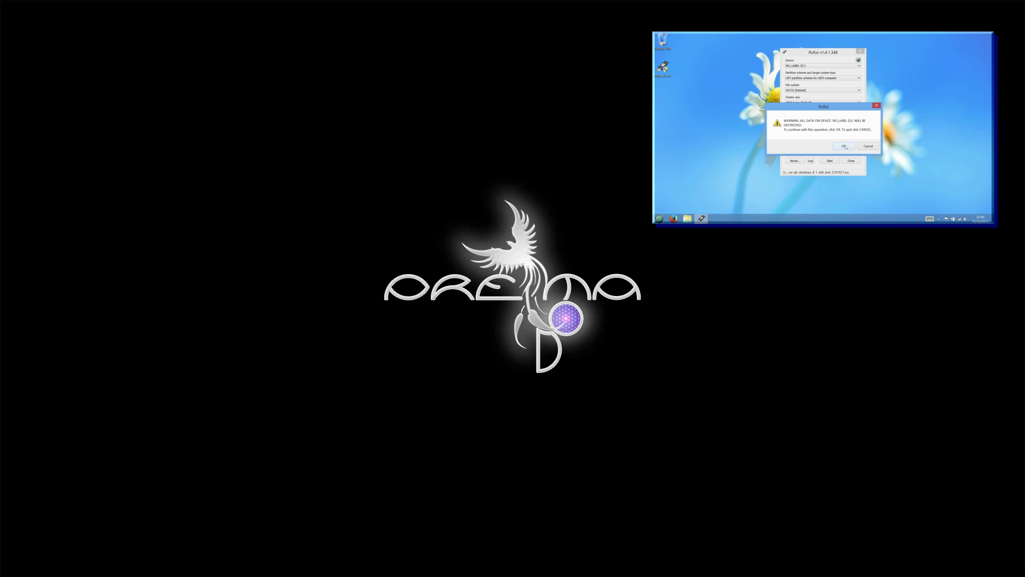
left_click(845, 146)
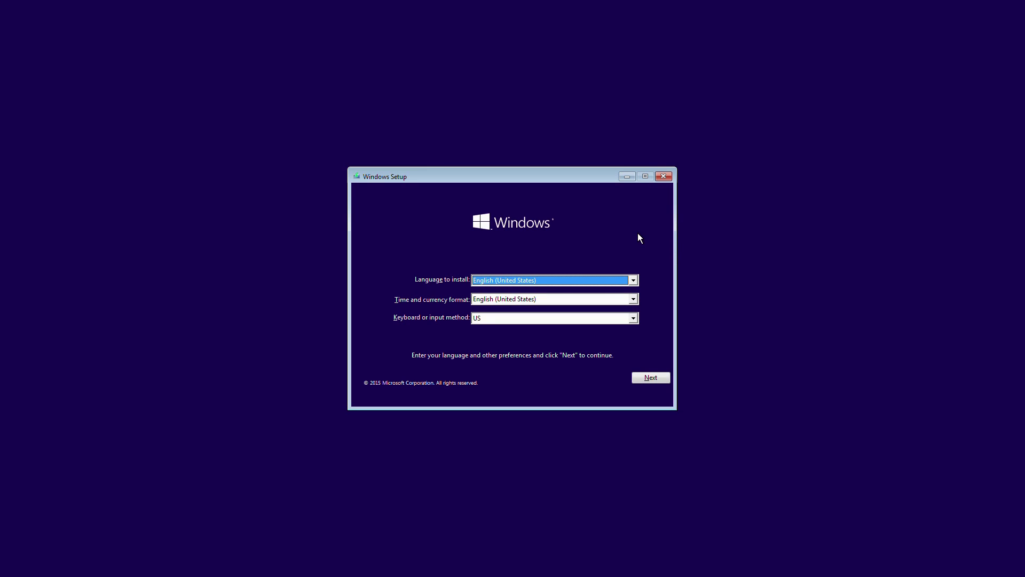
- Set time and currency format to English (United Kingdom), adjust the keyboard layout, and continue
key("Tab")
key("Tab")
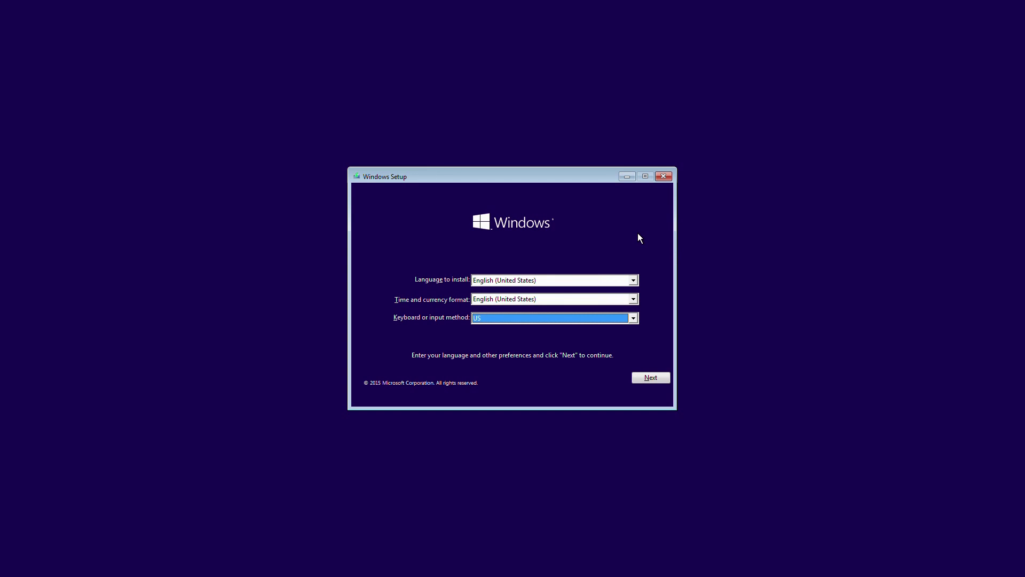
key("shift+Tab")
key("Up")
key("Tab")
key("Down")
key("Down")
key("Down")
left_click(654, 376)
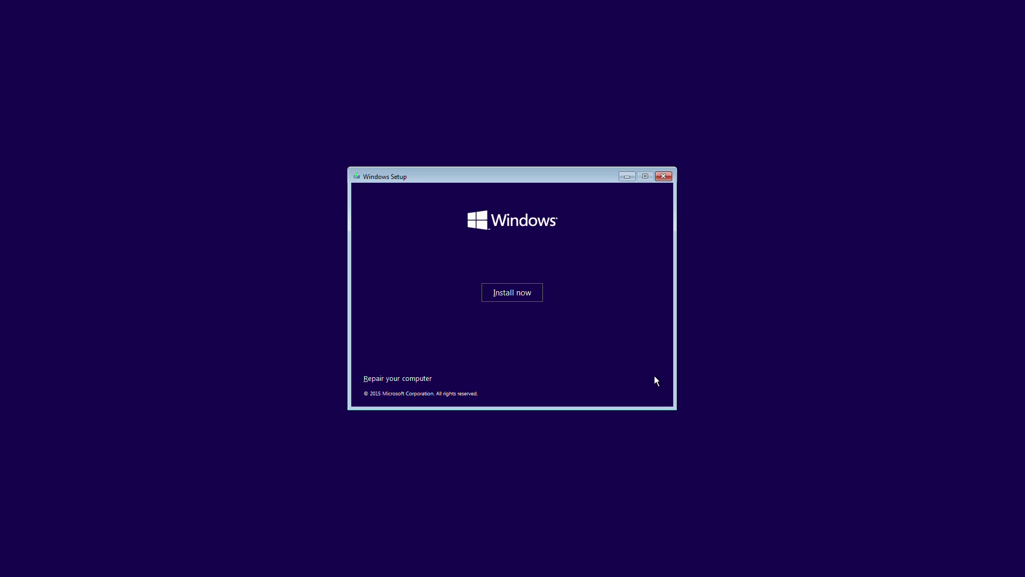
- Start the installation, skip the product key, and accept the license terms
left_click(534, 298)
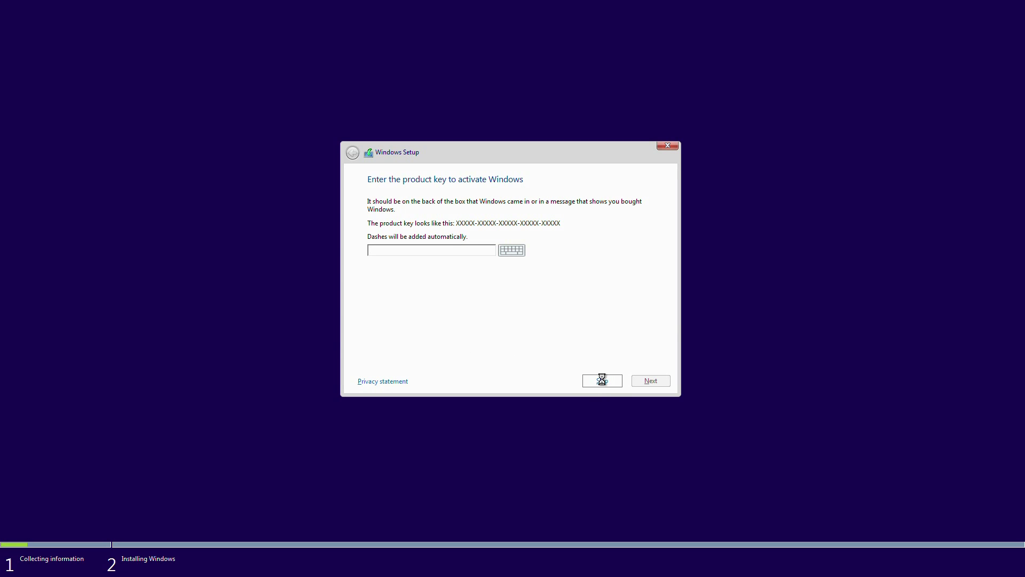
left_click(434, 356)
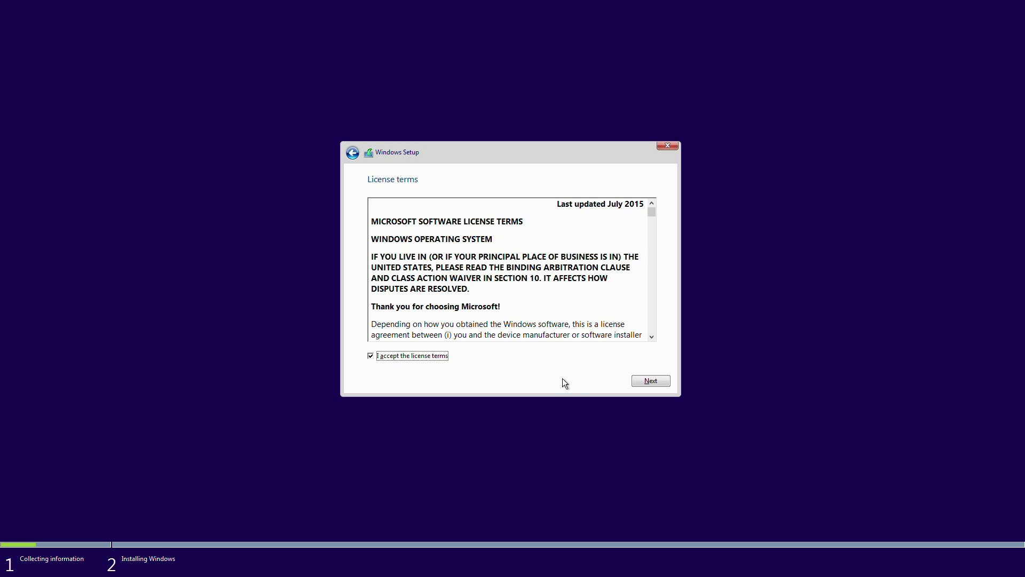
left_click(648, 380)
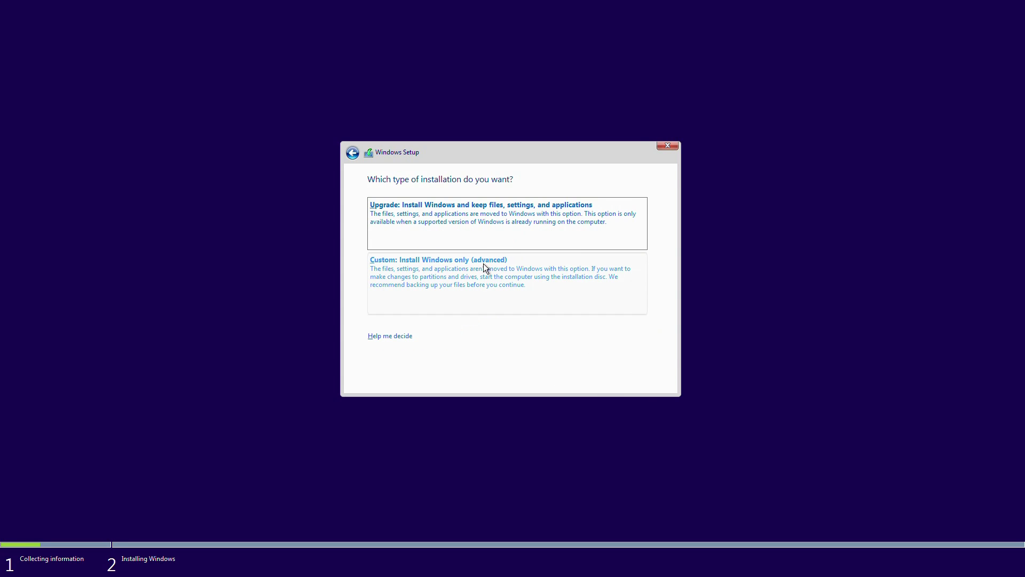
- Choose a Custom install and delete Partition 4 and the Recovery partition
left_click(486, 272)
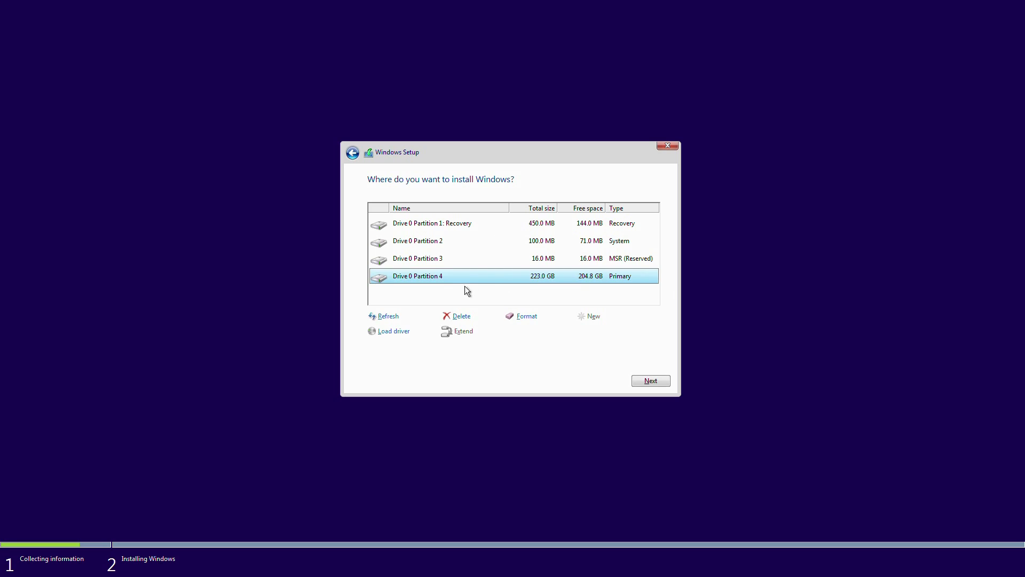
key("alt+d")
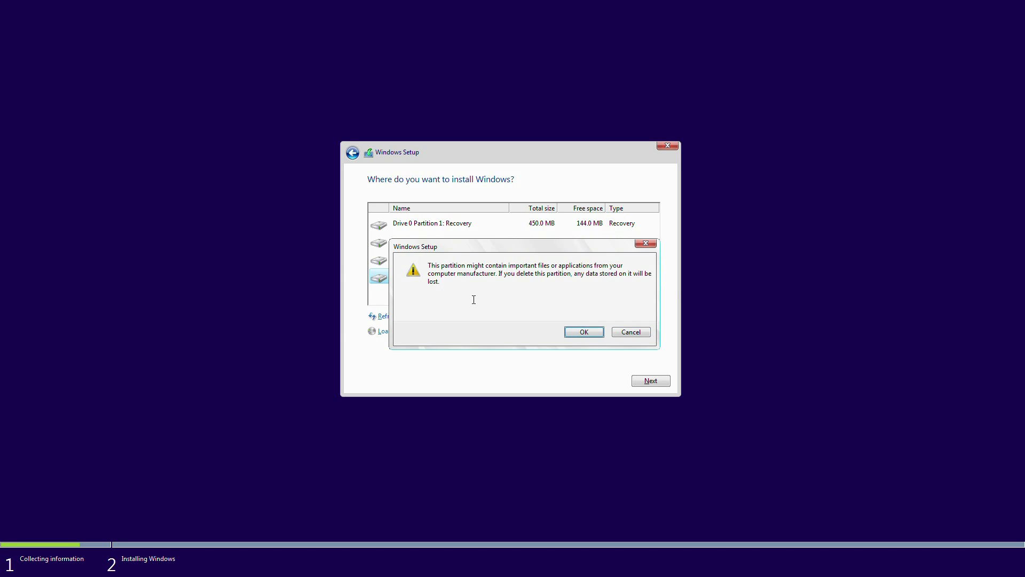
key("Return")
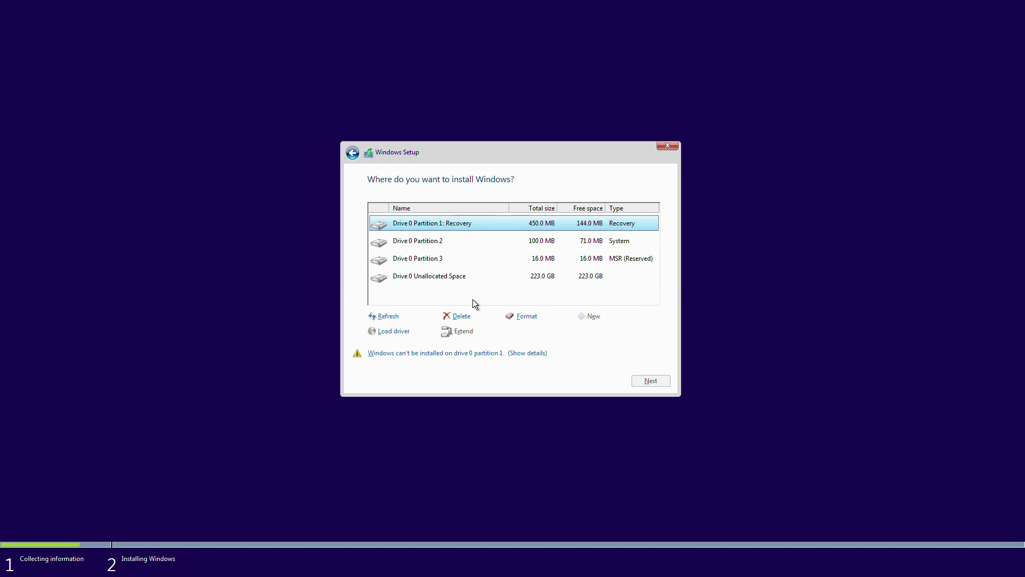
key("Down")
key("Up")
key("alt+d")
key("Return")
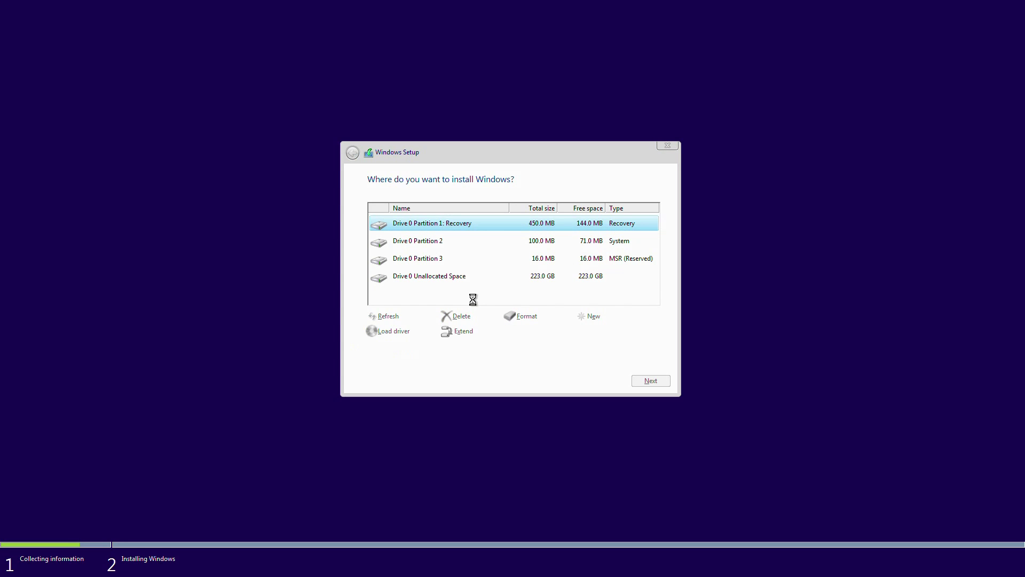
- Delete Partition 2 and the reserved partition, leaving 223.6 GB unallocated space
key("Down")
key("alt+d")
key("Return")
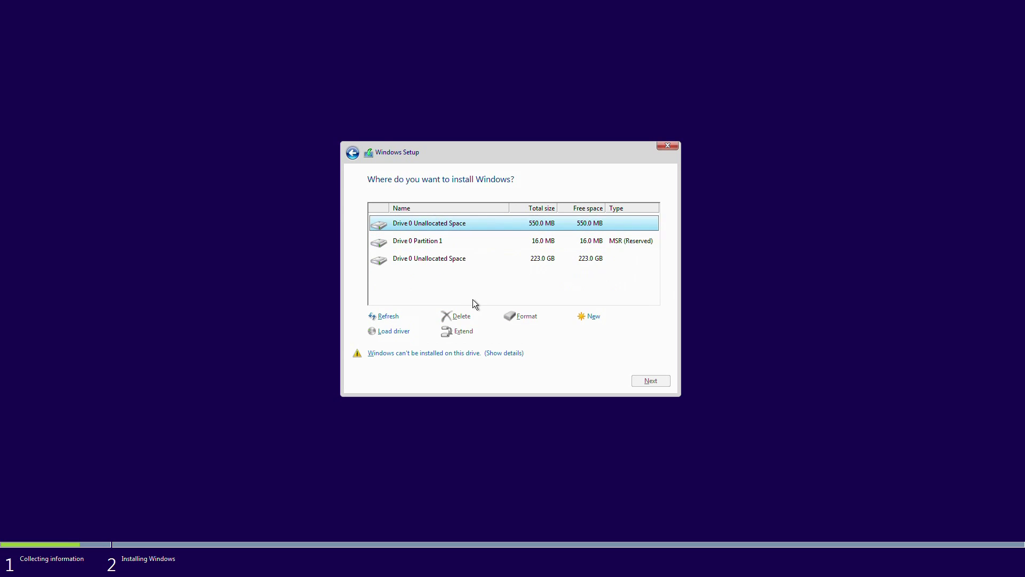
key("Down")
key("alt+d")
key("Return")
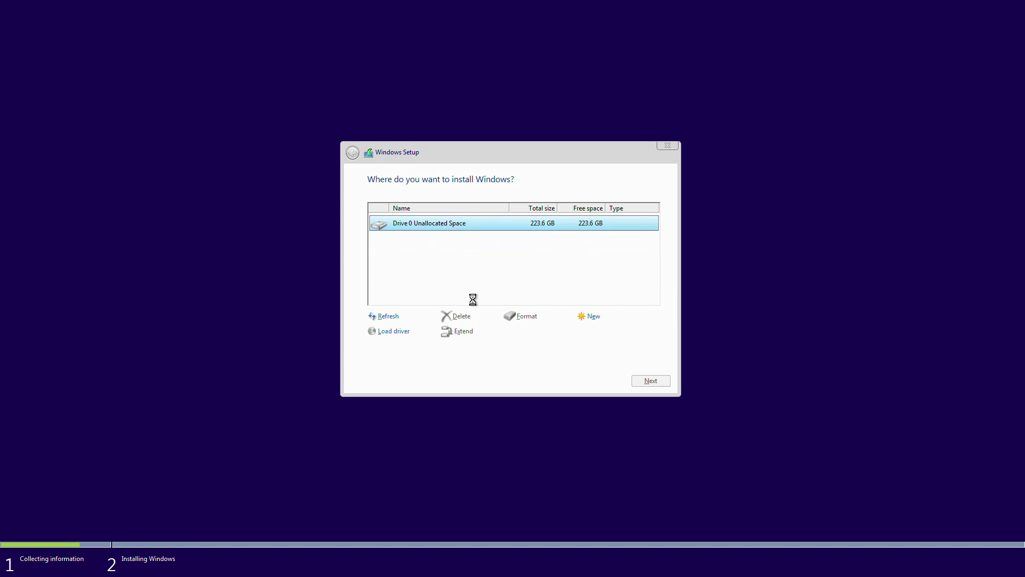